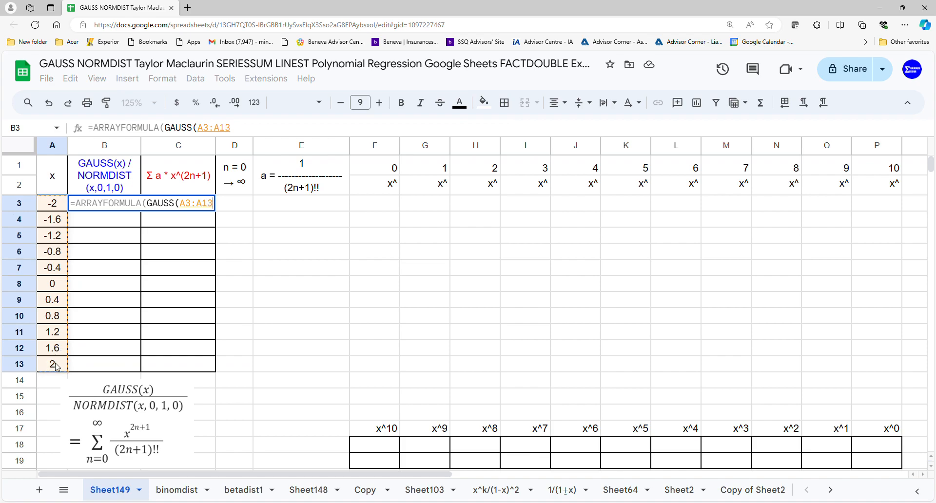
Step: Complete the GAUSS array formula over A3:A13 in B3 and start the n column with 0 in D3
{"action": "key", "text": "Return"}
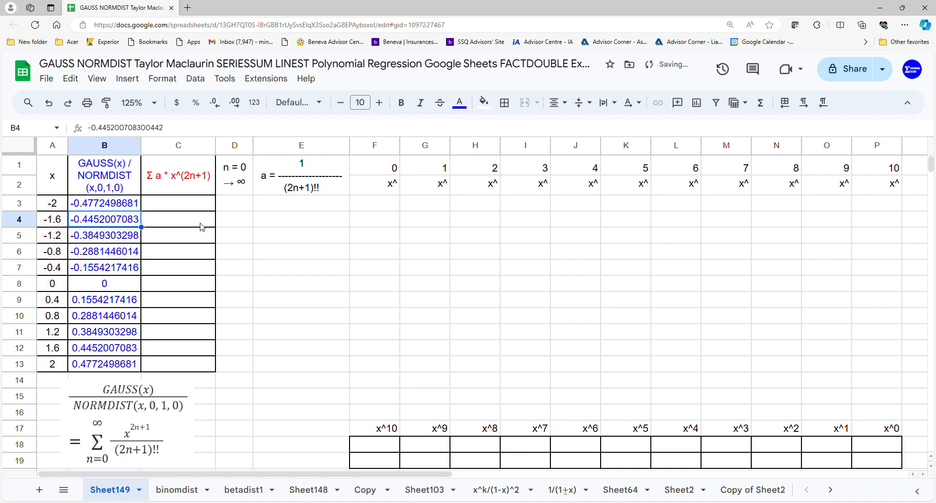
{"action": "left_click", "coordinate": [235, 209]}
{"action": "type", "text": "0"}
{"action": "key", "text": "Return"}
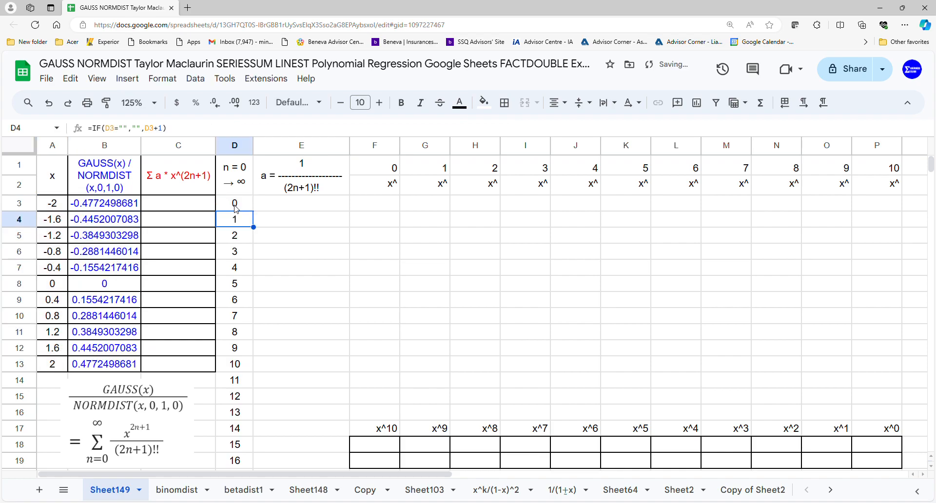
Step: Enter an array formula in E3 computing the coefficients 1/(2n+1)!! with FACTDOUBLE from the n values in column D
{"action": "left_click", "coordinate": [323, 206]}
{"action": "type", "text": "=ARRAYFORMULA(1/FAC"}
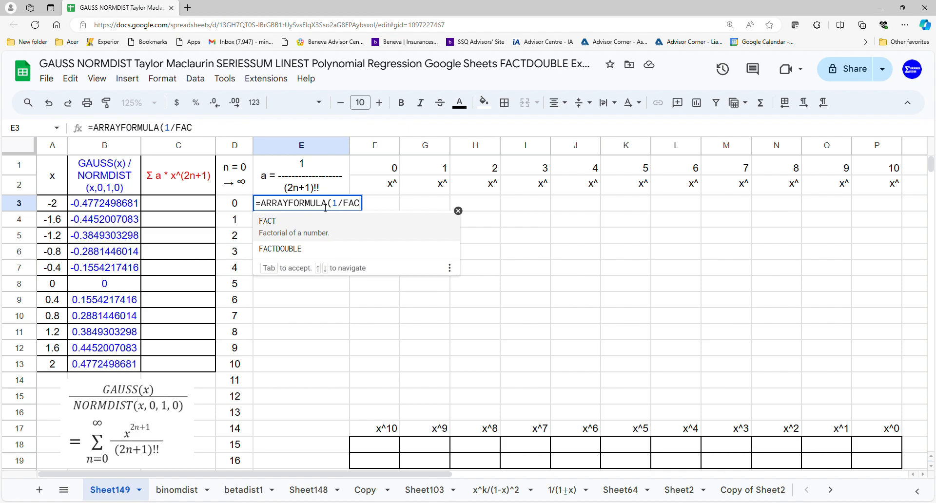
{"action": "left_click", "coordinate": [281, 253]}
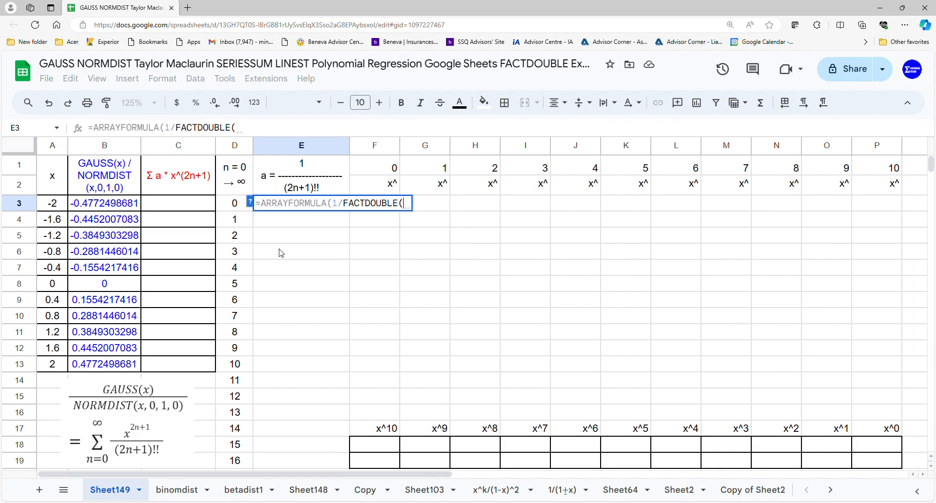
{"action": "type", "text": "2*"}
{"action": "left_click_drag", "start_coordinate": [239, 210], "coordinate": [224, 323]}
{"action": "type", "text": "))"}
{"action": "key", "text": "Return"}
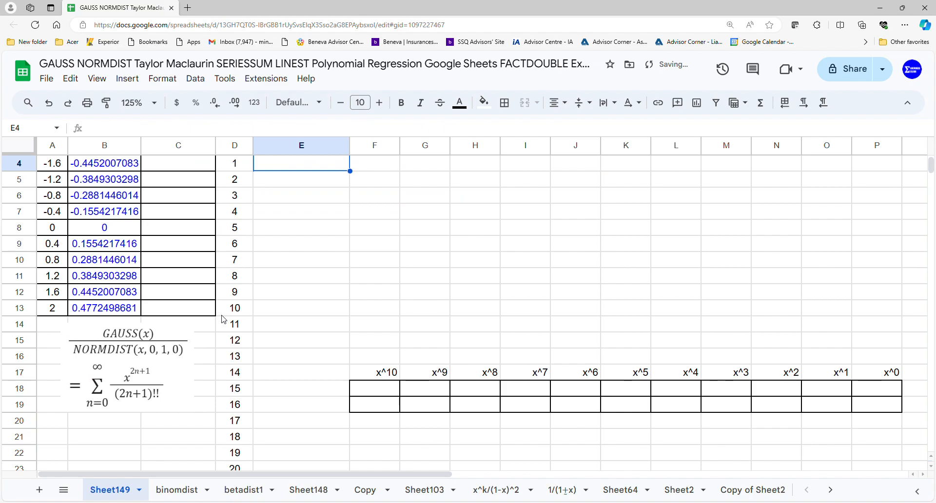
Step: Enter a SERIESSUM array formula in C3 over A3:A13 with initial power 1, step 2 and the coefficients in column E
{"action": "scroll", "coordinate": [223, 319], "scroll_direction": "up", "scroll_amount": 2}
{"action": "left_click", "coordinate": [180, 209]}
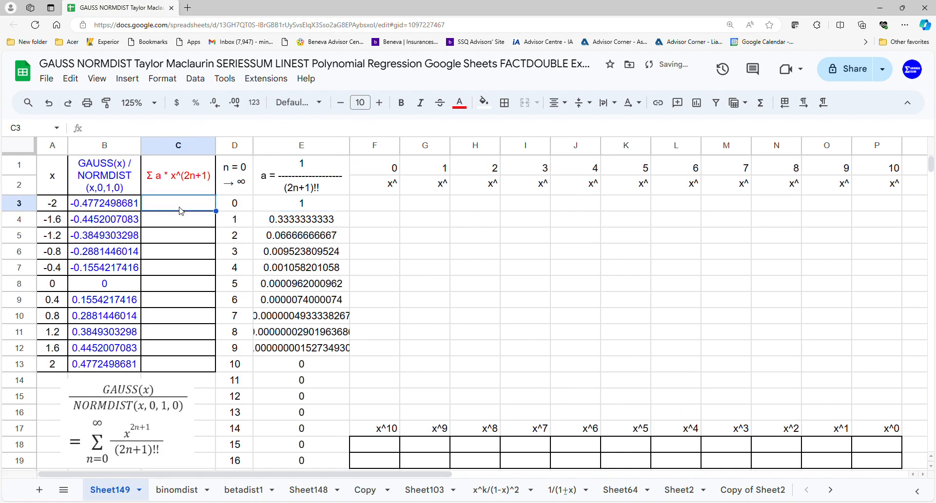
{"action": "type", "text": "=ARR"}
{"action": "key", "text": "Tab"}
{"action": "type", "text": "SER"}
{"action": "key", "text": "Tab"}
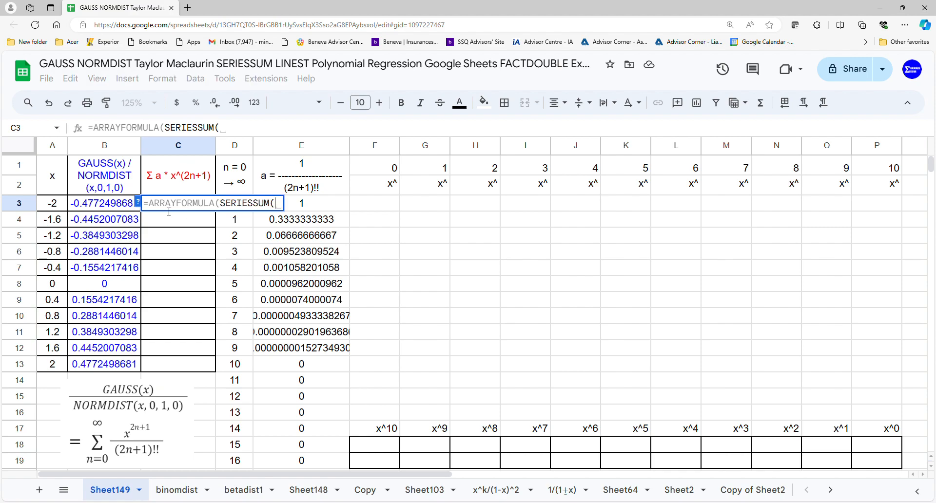
{"action": "left_click_drag", "start_coordinate": [50, 204], "coordinate": [53, 363]}
{"action": "type", "text": ",1,2,"}
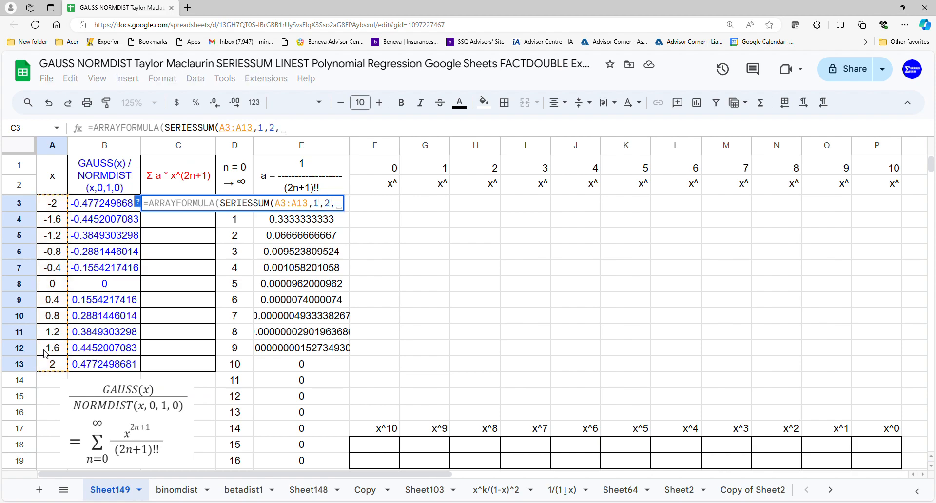
{"action": "left_click_drag", "start_coordinate": [346, 210], "coordinate": [307, 393]}
{"action": "key", "text": "Return"}
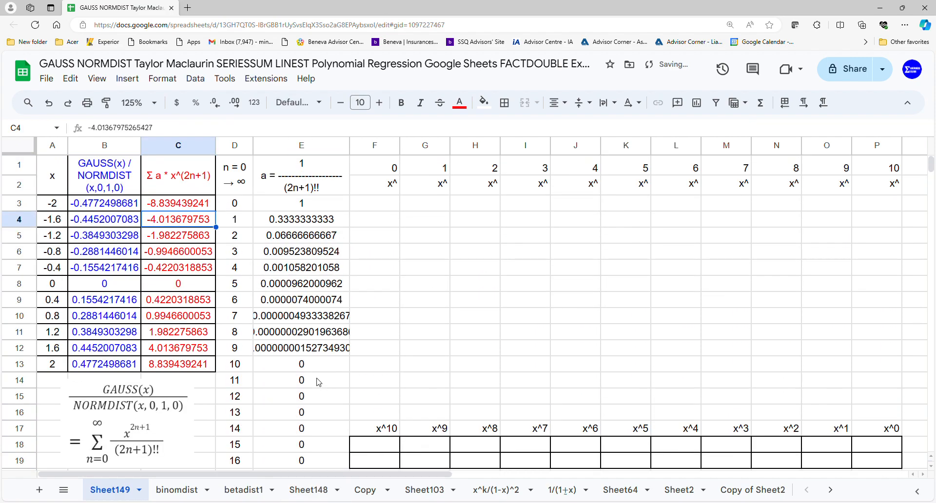
Step: Enter a nested array formula in F3 raising A3:A13 to the exponents 0 to 10 in row 1
{"action": "left_click", "coordinate": [386, 209]}
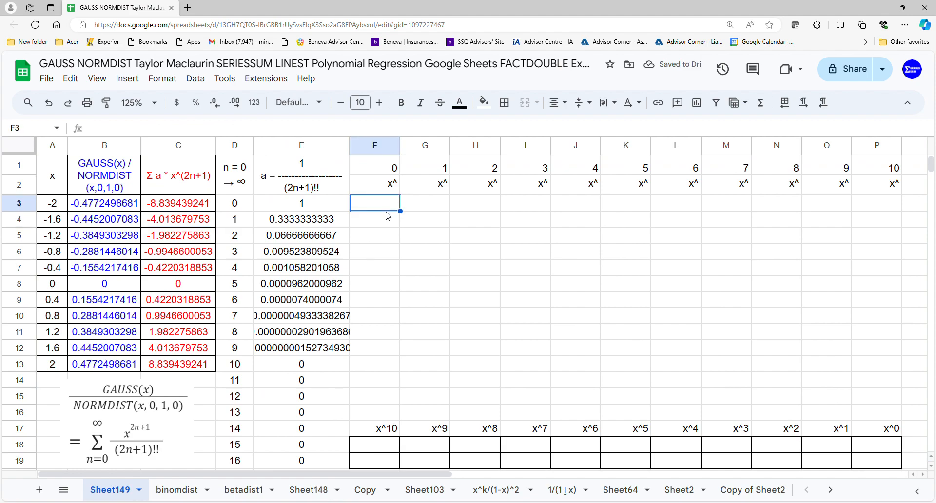
{"action": "type", "text": "=ARR"}
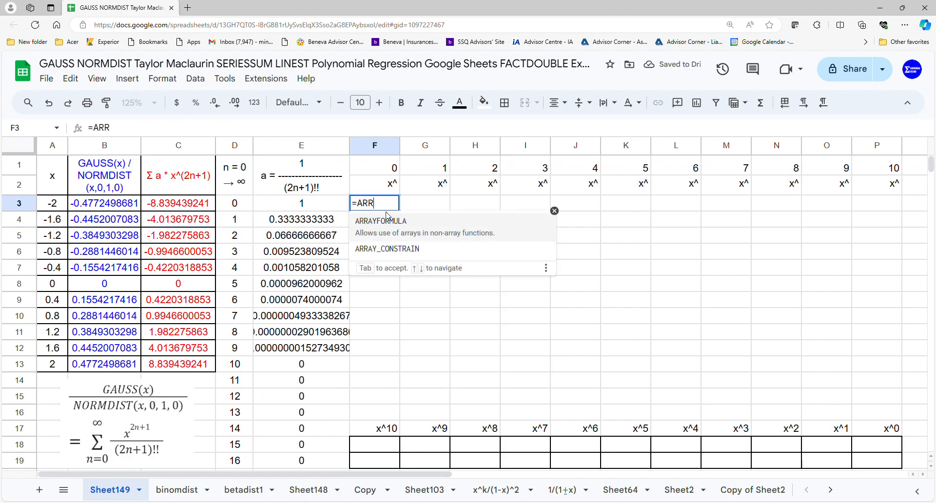
{"action": "key", "text": "Tab"}
{"action": "type", "text": "ARR"}
{"action": "key", "text": "Tab"}
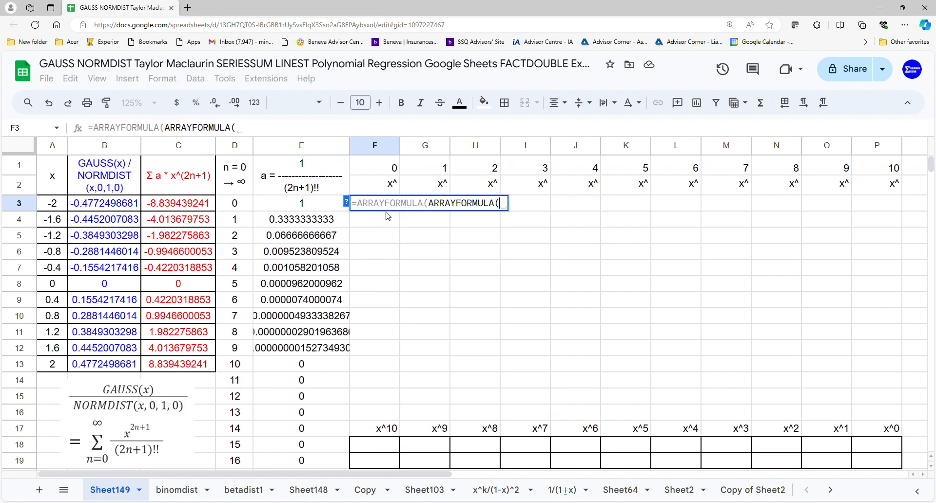
{"action": "left_click_drag", "start_coordinate": [52, 203], "coordinate": [57, 374]}
{"action": "type", "text": "^"}
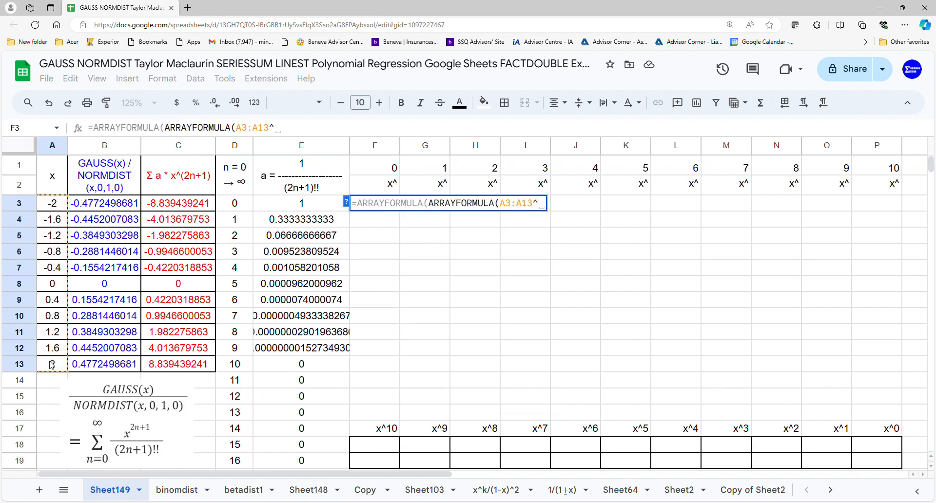
{"action": "left_click_drag", "start_coordinate": [375, 168], "coordinate": [871, 172]}
{"action": "key", "text": "Return"}
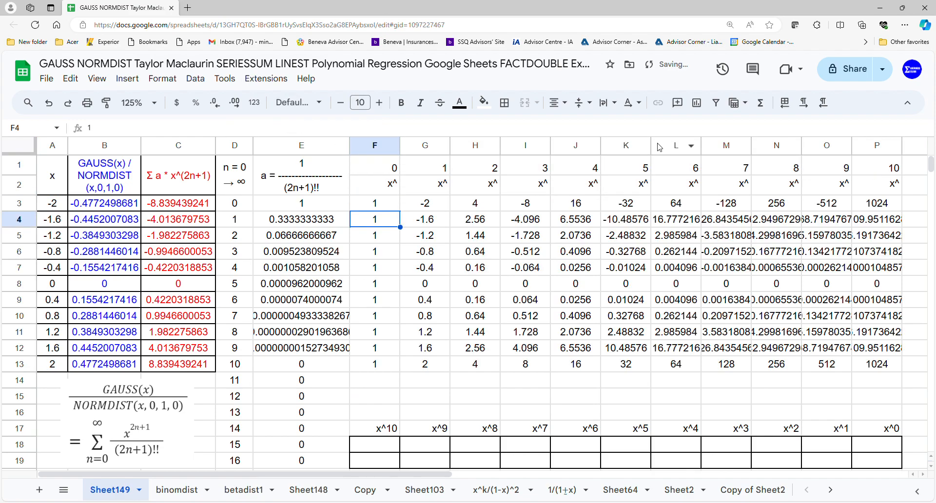
Step: Enter a LINEST formula in F18 regressing B3:B13 on the powers of x in G3:P13
{"action": "left_click", "coordinate": [374, 446]}
{"action": "type", "text": "="}
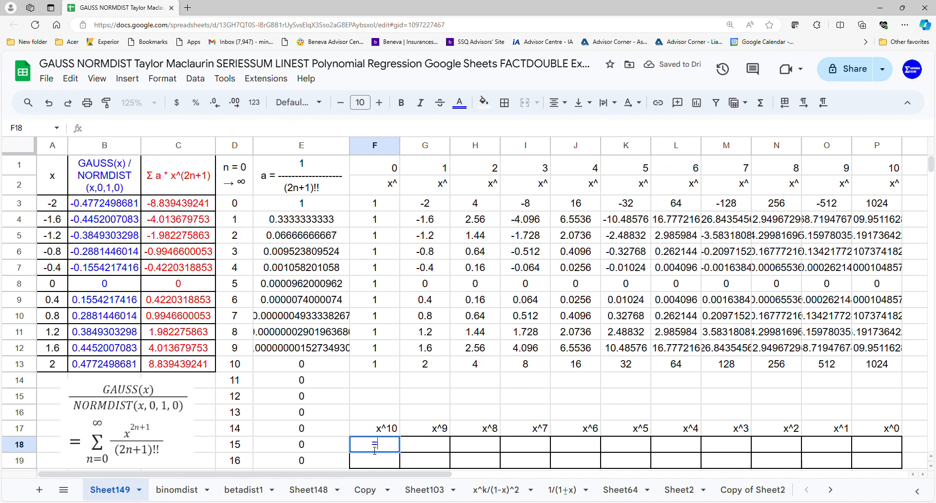
{"action": "type", "text": "LINE"}
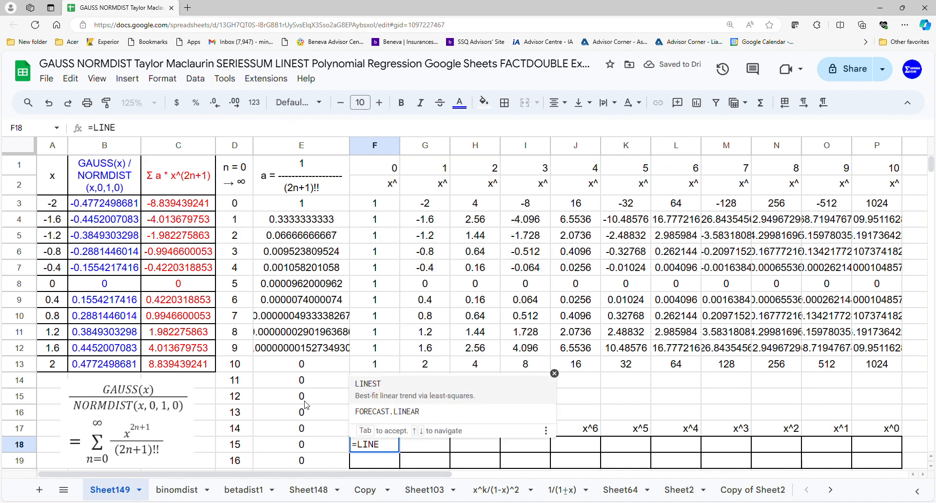
{"action": "key", "text": "Tab"}
{"action": "left_click_drag", "start_coordinate": [107, 203], "coordinate": [113, 365]}
{"action": "type", "text": ","}
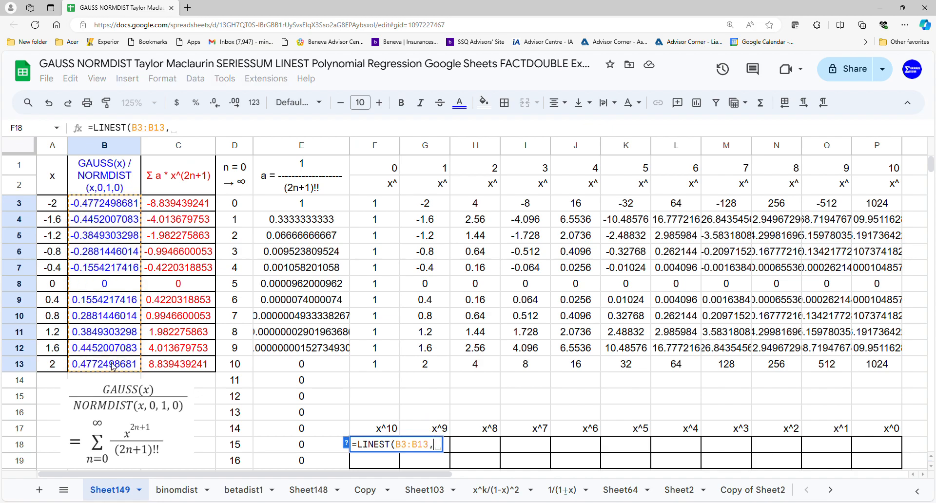
{"action": "left_click_drag", "start_coordinate": [425, 203], "coordinate": [900, 365]}
{"action": "key", "text": "Return"}
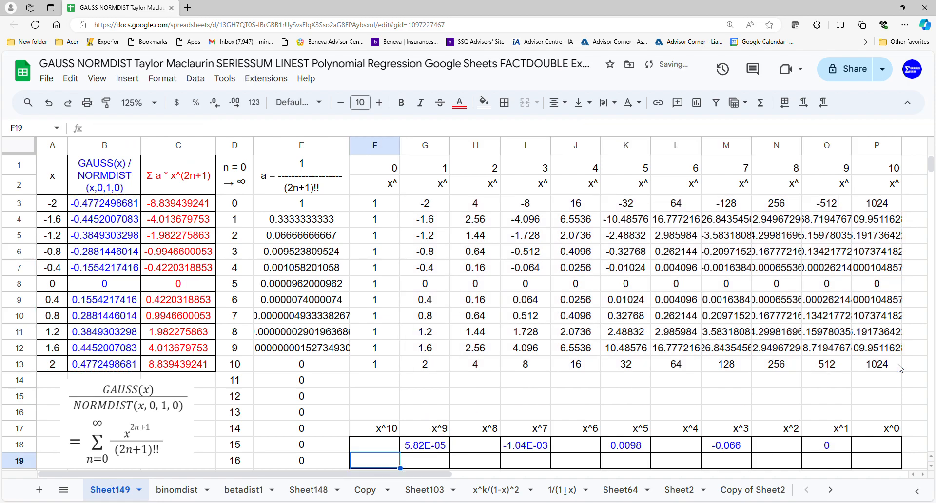
Step: Enter a LINEST formula in F19 regressing C3:C13 on the powers of x in G3:P13
{"action": "type", "text": "=LINE"}
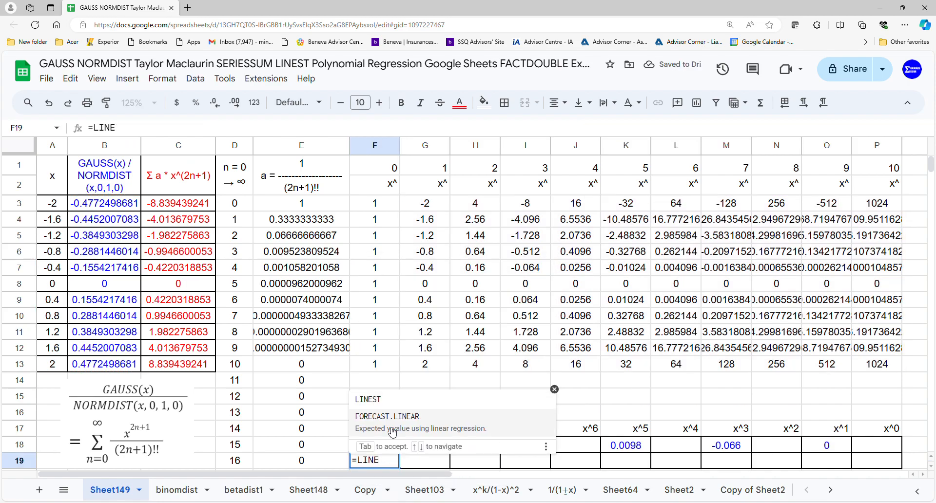
{"action": "key", "text": "Tab"}
{"action": "left_click_drag", "start_coordinate": [196, 208], "coordinate": [195, 367]}
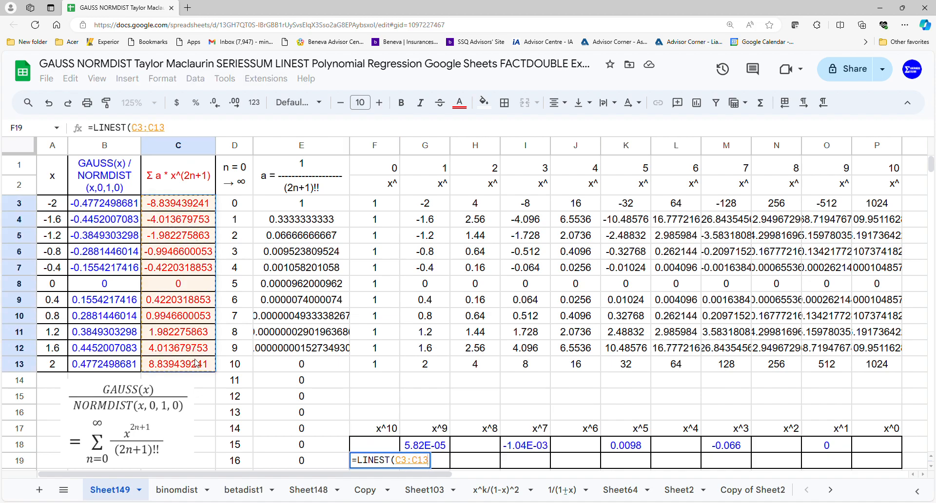
{"action": "type", "text": ","}
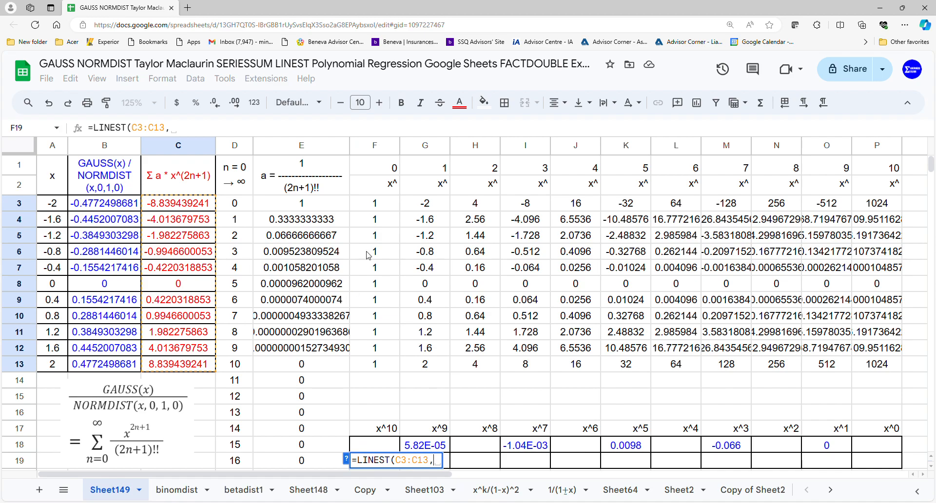
{"action": "left_click_drag", "start_coordinate": [430, 210], "coordinate": [863, 369]}
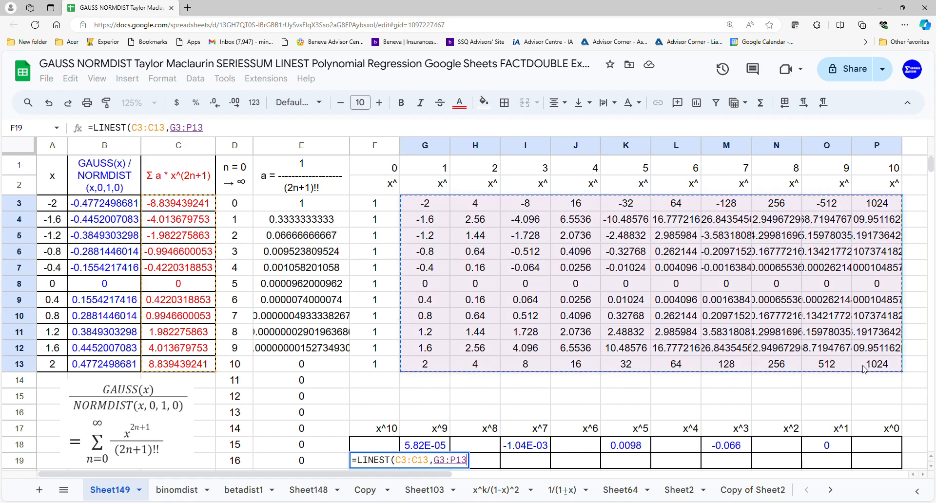
{"action": "key", "text": "Return"}
Step: Insert a scatter chart of A1:C13 that uses column A as labels
{"action": "scroll", "coordinate": [714, 341], "scroll_direction": "up", "scroll_amount": 1}
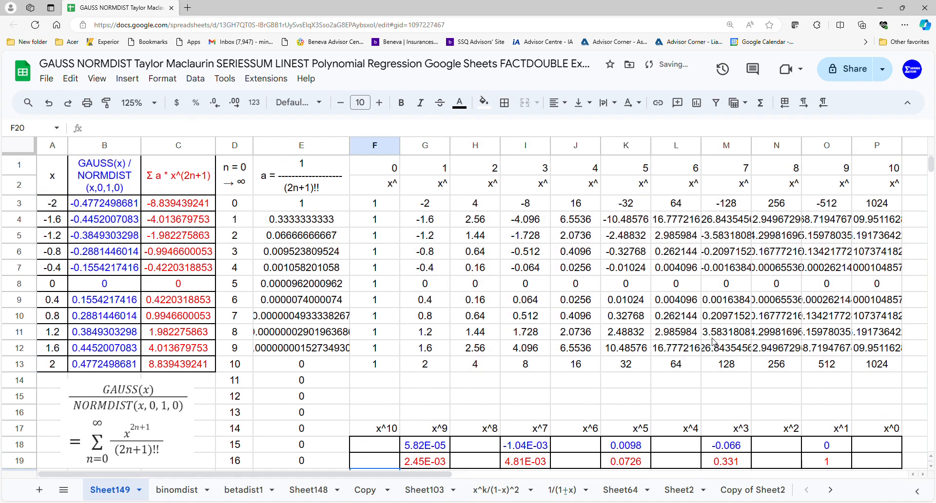
{"action": "left_click_drag", "start_coordinate": [59, 187], "coordinate": [200, 367]}
{"action": "left_click", "coordinate": [127, 78]}
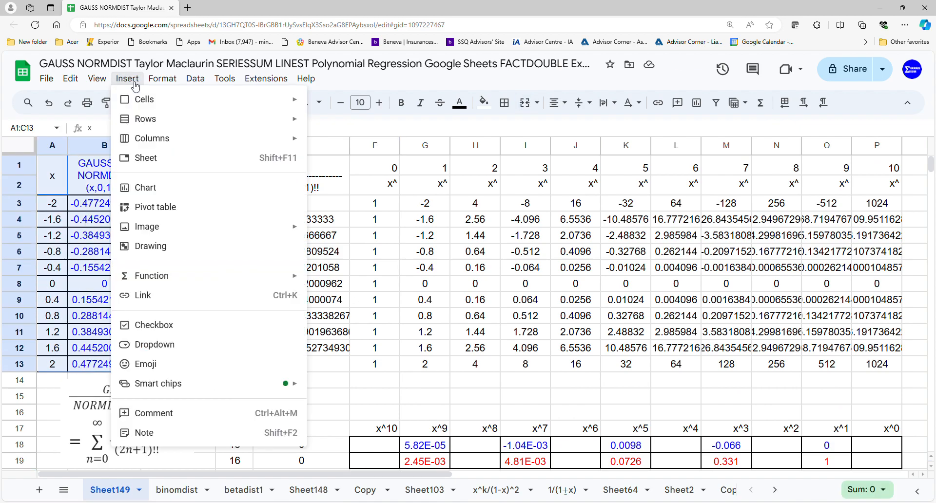
{"action": "left_click", "coordinate": [140, 190]}
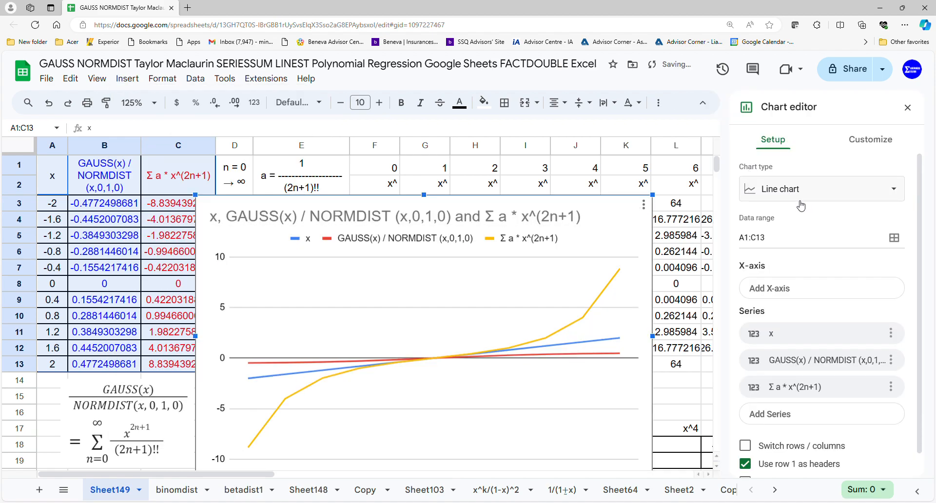
{"action": "left_click", "coordinate": [801, 205]}
{"action": "scroll", "coordinate": [807, 398], "scroll_direction": "down", "scroll_amount": 5}
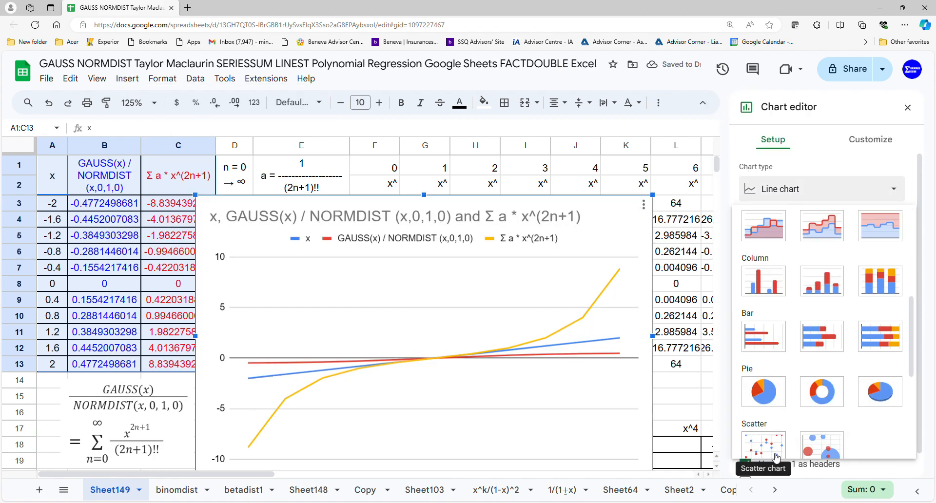
{"action": "left_click", "coordinate": [776, 457]}
{"action": "scroll", "coordinate": [769, 440], "scroll_direction": "down", "scroll_amount": 1}
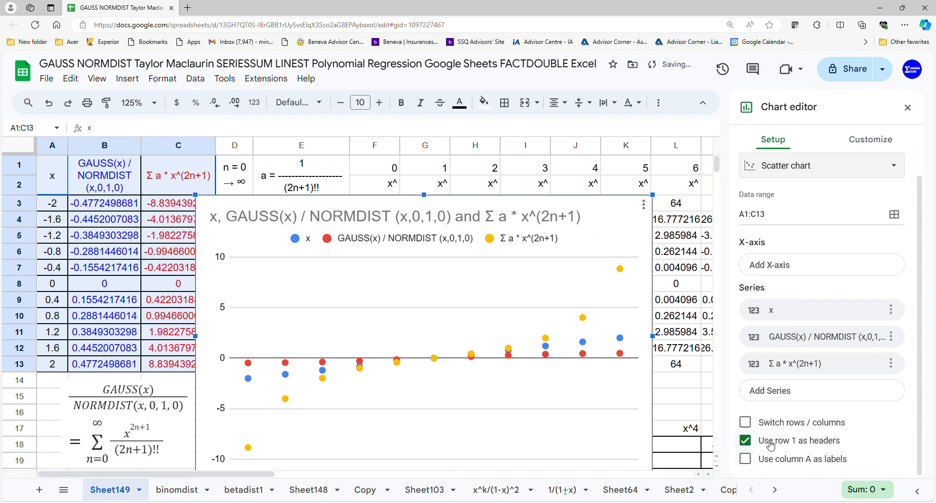
{"action": "left_click", "coordinate": [745, 458]}
Step: Delete the scatter chart's title text
{"action": "left_click", "coordinate": [864, 141]}
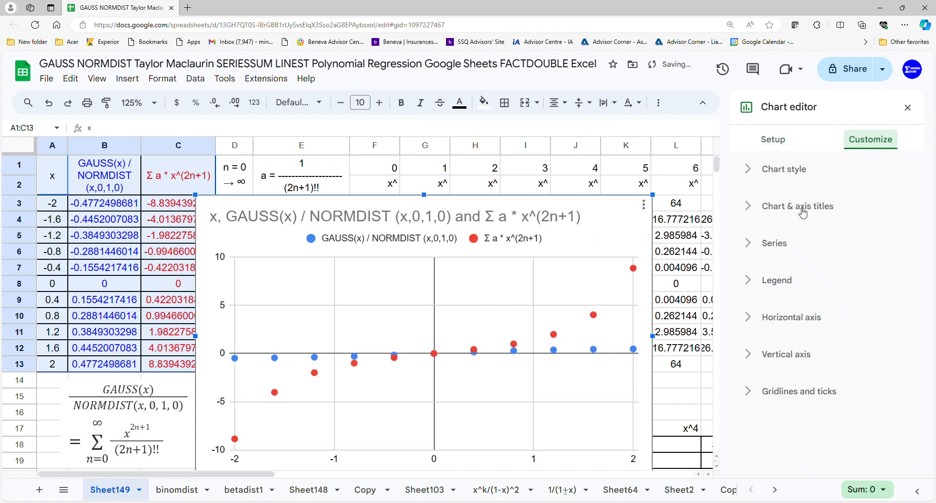
{"action": "left_click", "coordinate": [803, 171]}
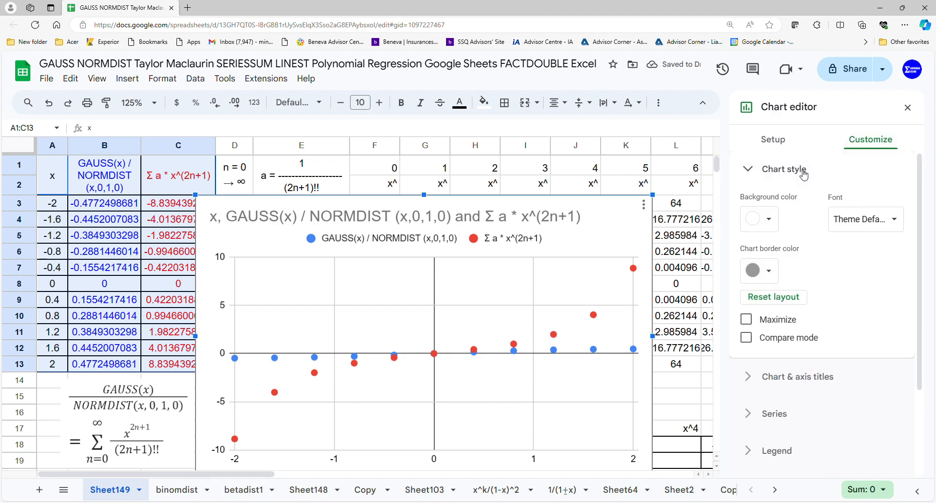
{"action": "left_click", "coordinate": [507, 215]}
{"action": "left_click", "coordinate": [509, 217]}
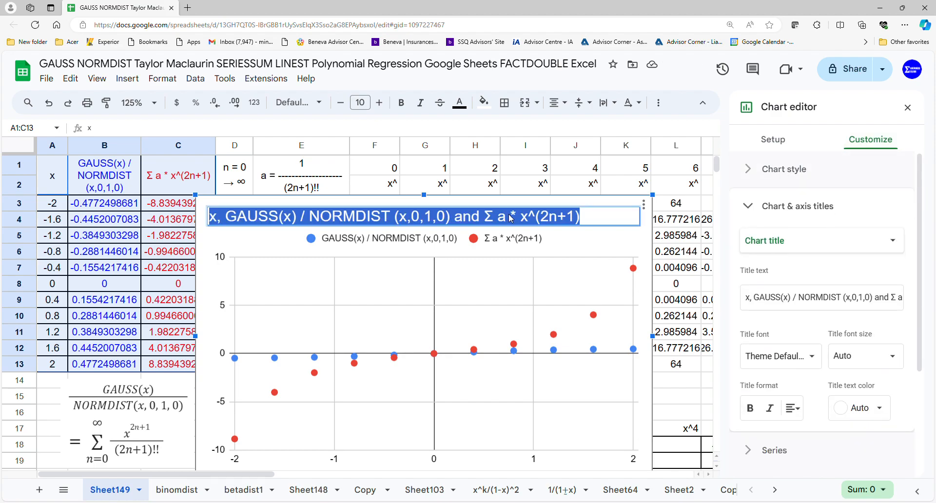
{"action": "key", "text": "BackSpace"}
{"action": "left_click", "coordinate": [553, 293]}
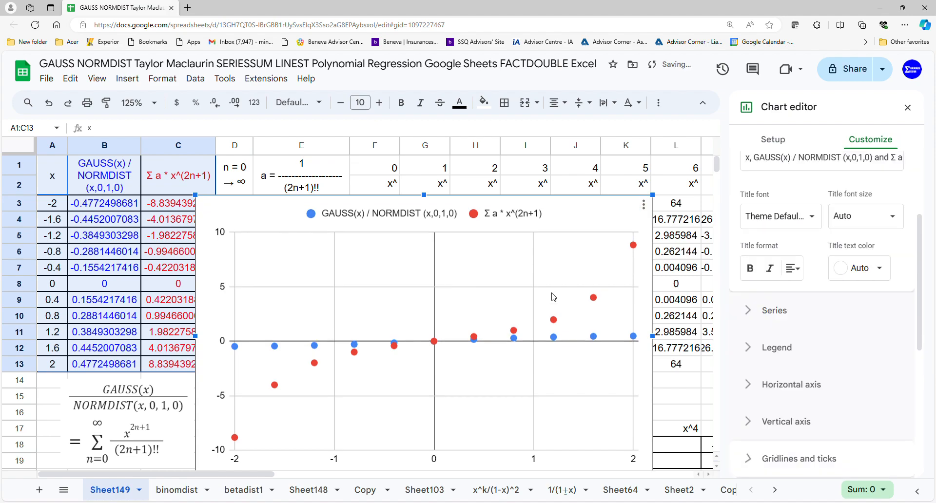
Step: Add trendlines to the chart's series and set their type to Polynomial
{"action": "scroll", "coordinate": [770, 219], "scroll_direction": "up", "scroll_amount": 3}
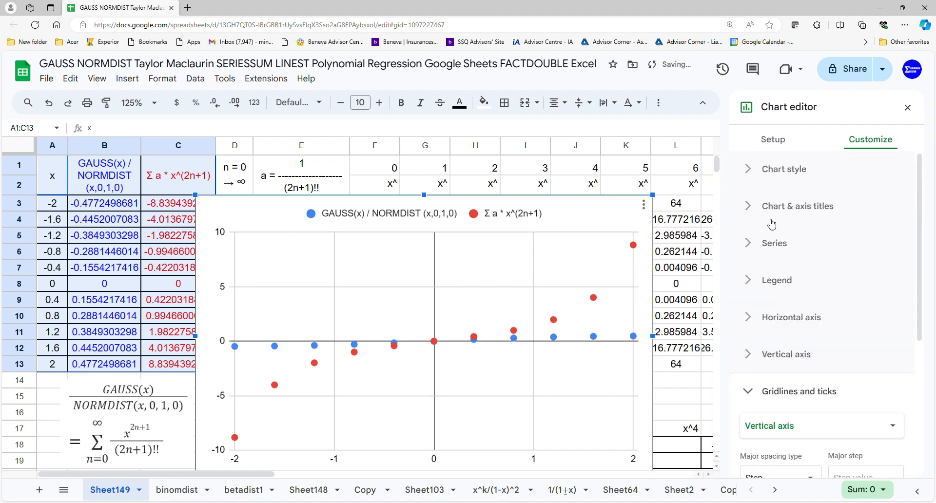
{"action": "left_click", "coordinate": [775, 243]}
{"action": "scroll", "coordinate": [758, 278], "scroll_direction": "down", "scroll_amount": 3}
{"action": "left_click", "coordinate": [770, 379]}
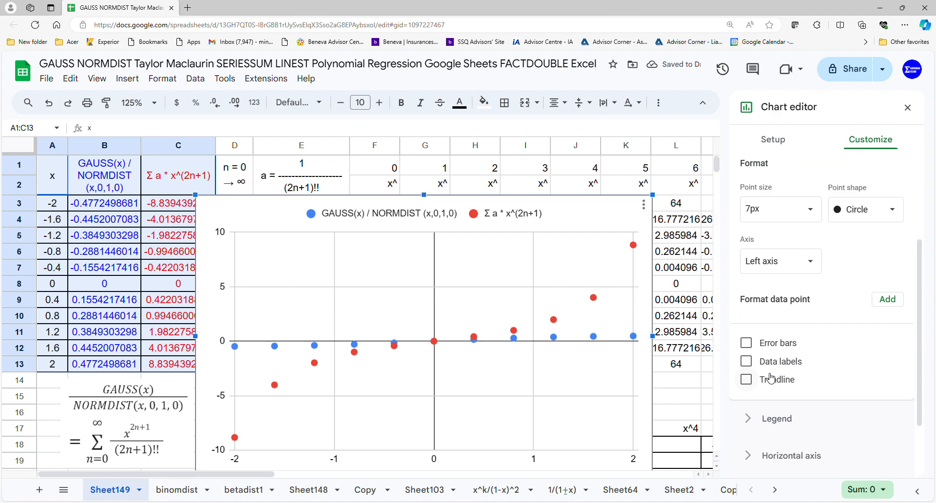
{"action": "scroll", "coordinate": [772, 366], "scroll_direction": "down", "scroll_amount": 2}
{"action": "left_click", "coordinate": [790, 334]}
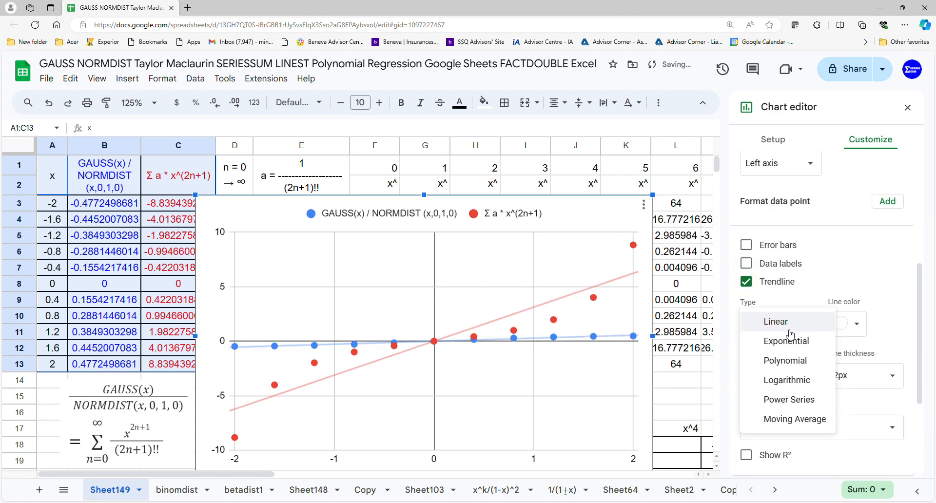
{"action": "left_click", "coordinate": [790, 361]}
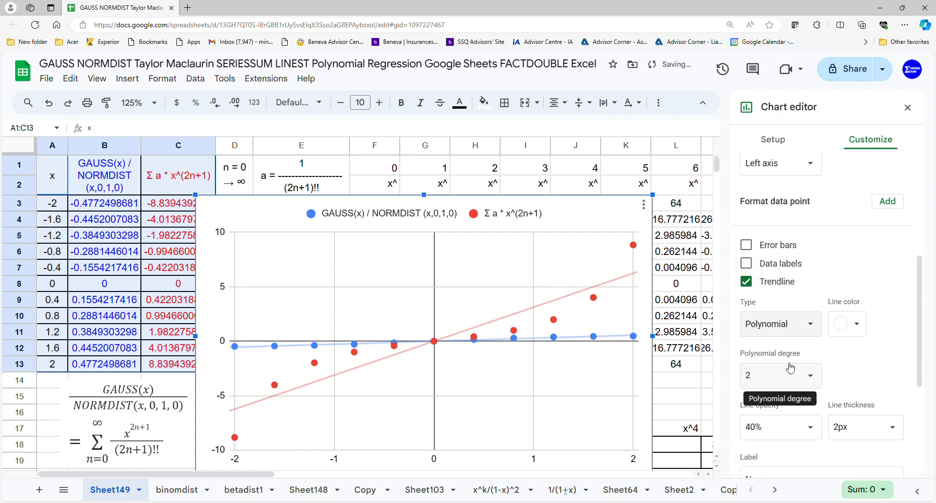
Step: Set the trendlines' polynomial degree to 10 and label them with their equations
{"action": "left_click", "coordinate": [782, 380]}
{"action": "left_click", "coordinate": [765, 349]}
{"action": "scroll", "coordinate": [838, 375], "scroll_direction": "down", "scroll_amount": 1}
{"action": "scroll", "coordinate": [838, 376], "scroll_direction": "down", "scroll_amount": 1}
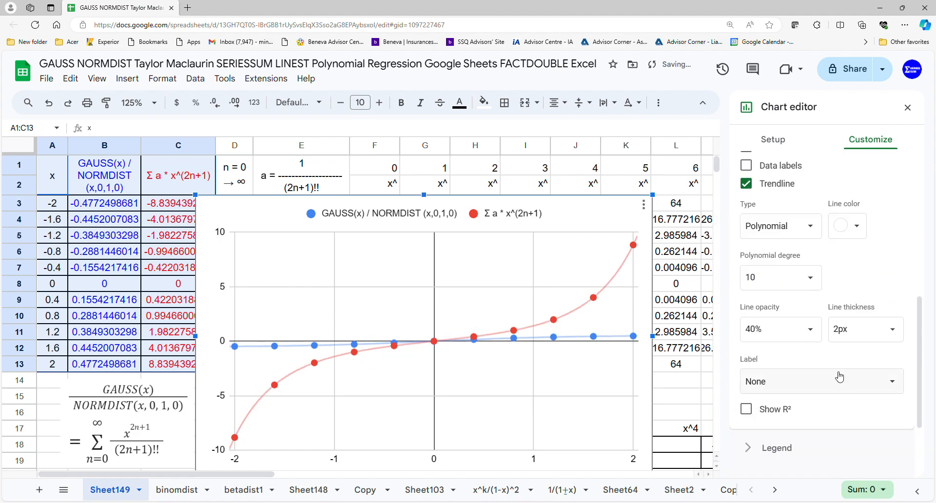
{"action": "left_click", "coordinate": [839, 379]}
{"action": "left_click", "coordinate": [811, 420]}
Step: Position the chart legend at the bottom and close the chart editor
{"action": "scroll", "coordinate": [819, 400], "scroll_direction": "down", "scroll_amount": 2}
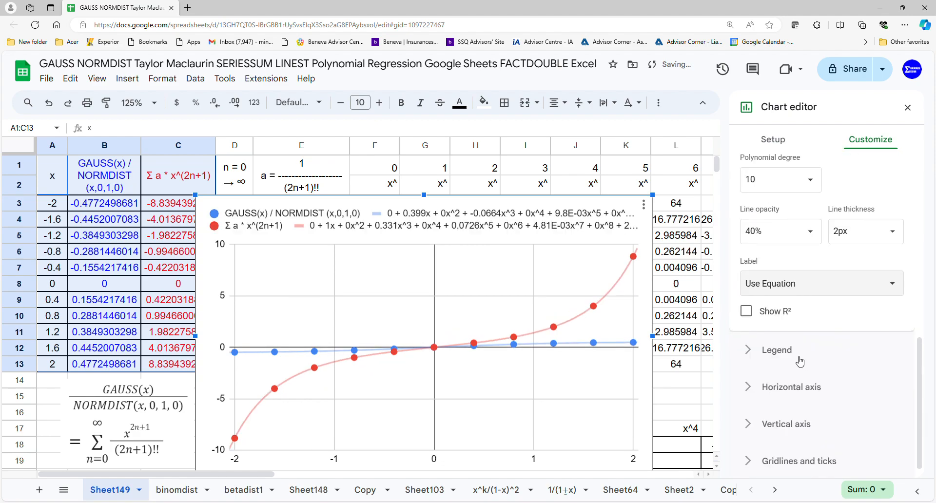
{"action": "left_click", "coordinate": [797, 354]}
{"action": "left_click", "coordinate": [819, 231]}
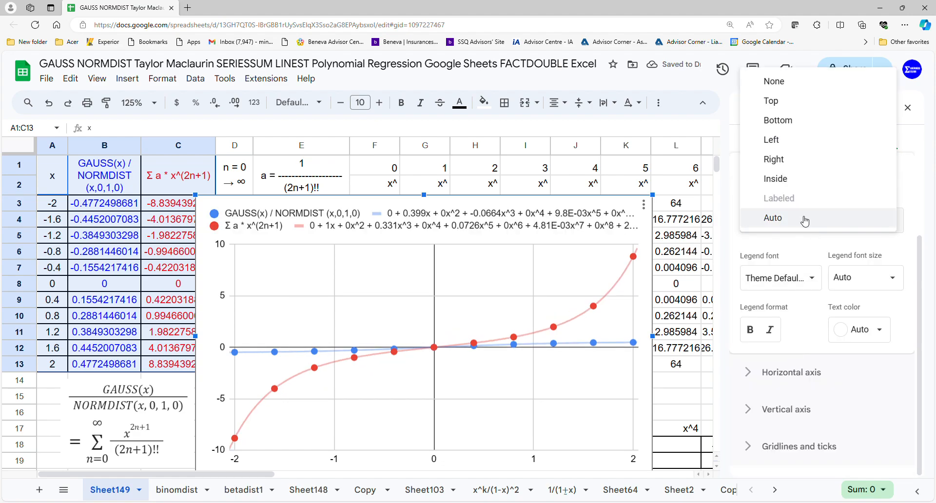
{"action": "left_click", "coordinate": [776, 123]}
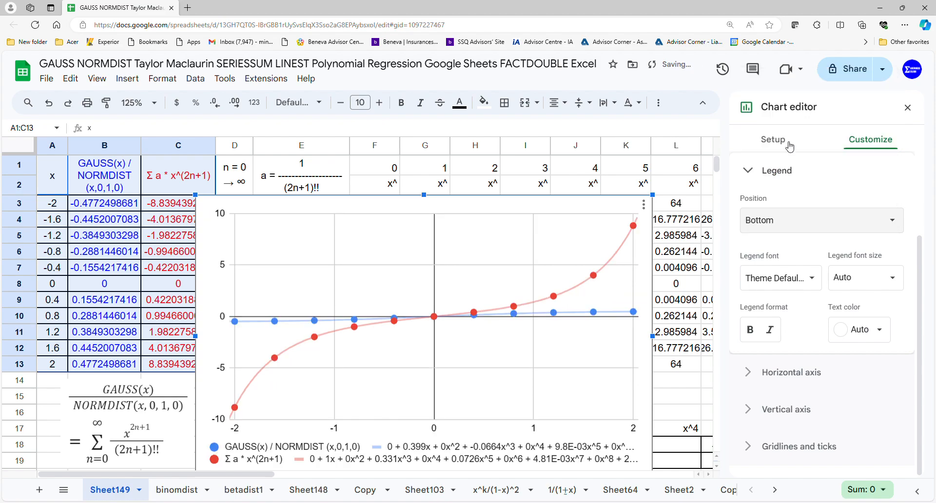
{"action": "left_click", "coordinate": [908, 108]}
Step: Move and resize the chart so it sits above the LINEST table, spanning columns F to P and ending above row 17
{"action": "left_click_drag", "start_coordinate": [503, 318], "coordinate": [554, 280]}
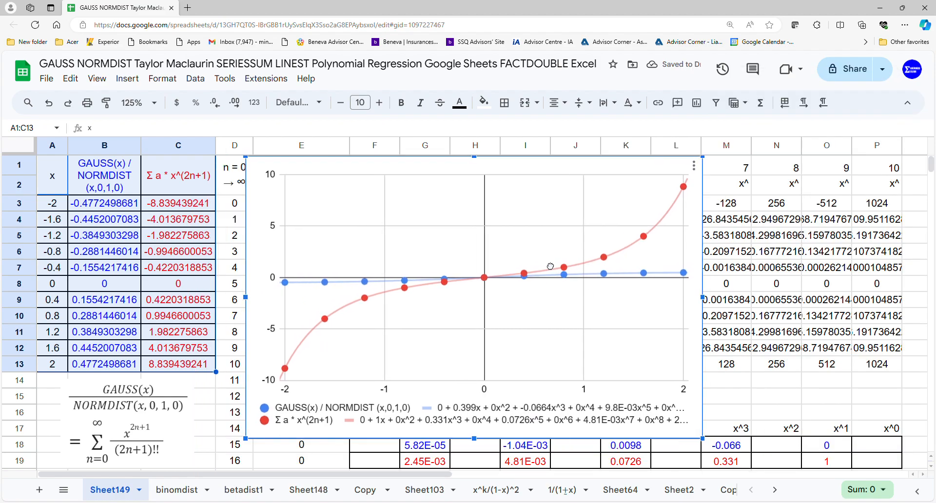
{"action": "left_click_drag", "start_coordinate": [480, 441], "coordinate": [480, 421]}
{"action": "left_click_drag", "start_coordinate": [708, 288], "coordinate": [832, 300]}
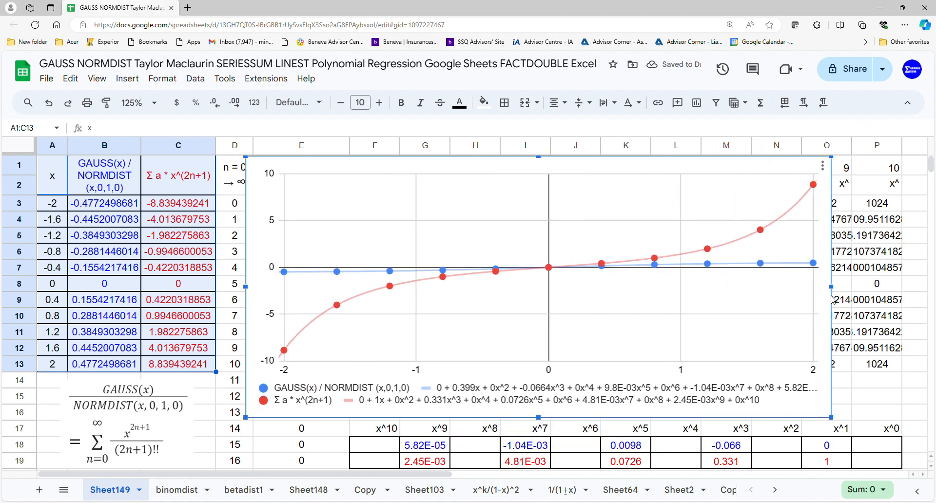
{"action": "left_click_drag", "start_coordinate": [675, 288], "coordinate": [760, 285]}
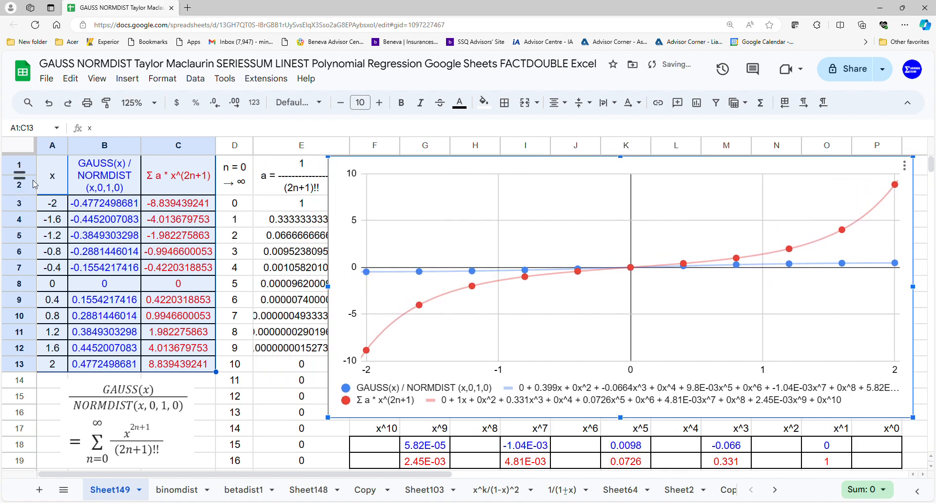
Step: Extend the GAUSS array formula in B3 by dividing GAUSS(A3:A13) by NORMDIST
{"action": "left_click", "coordinate": [114, 208]}
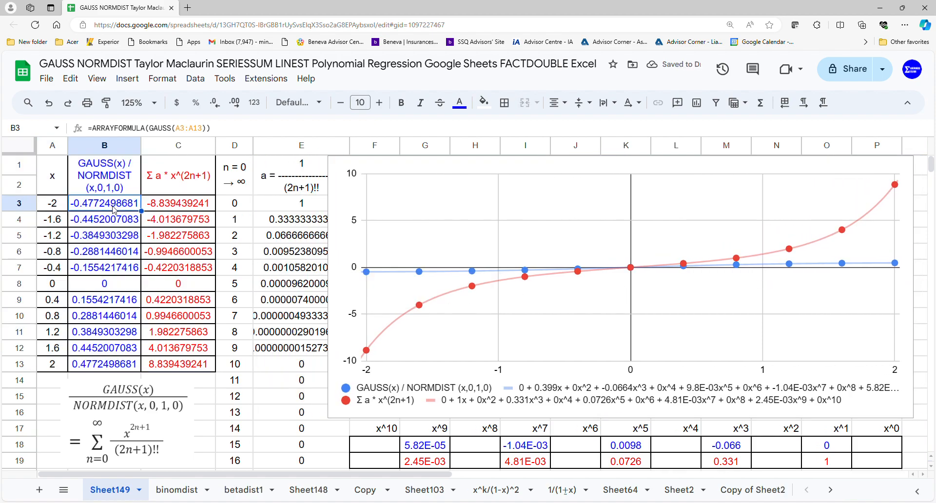
{"action": "left_click", "coordinate": [211, 130]}
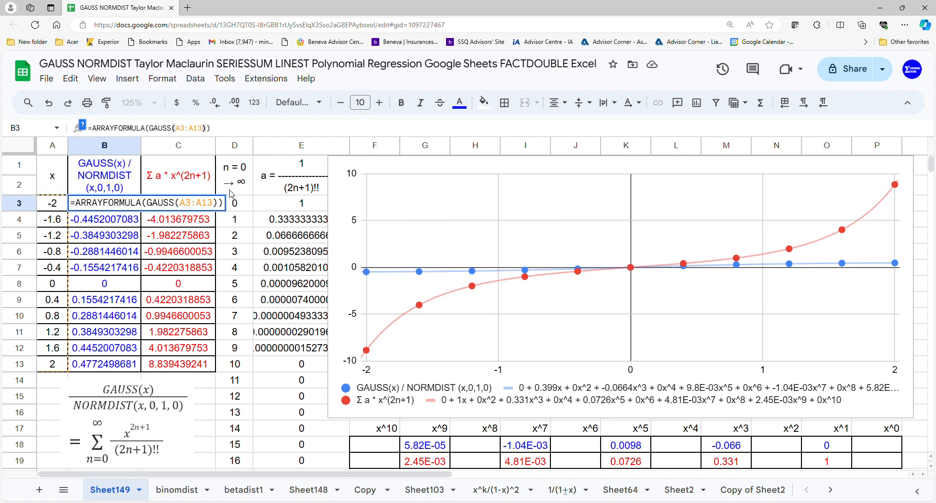
{"action": "type", "text": "/"}
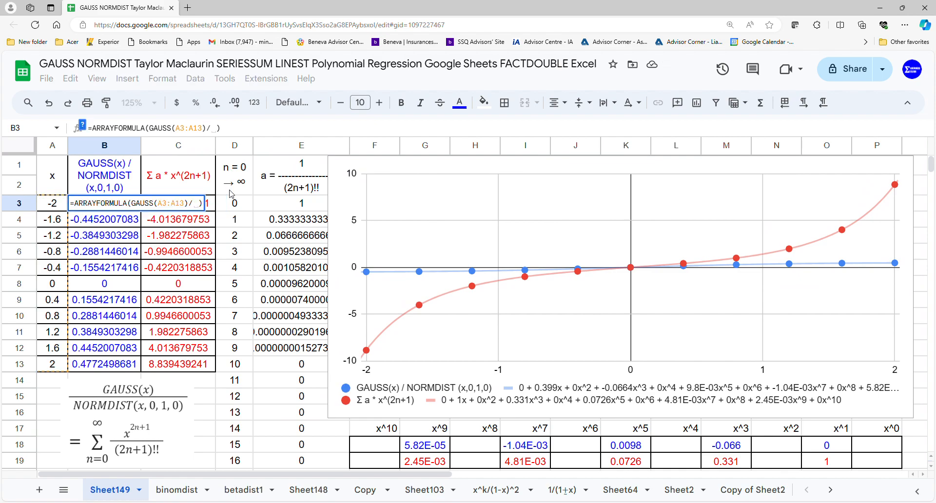
{"action": "type", "text": "NORMDIST"}
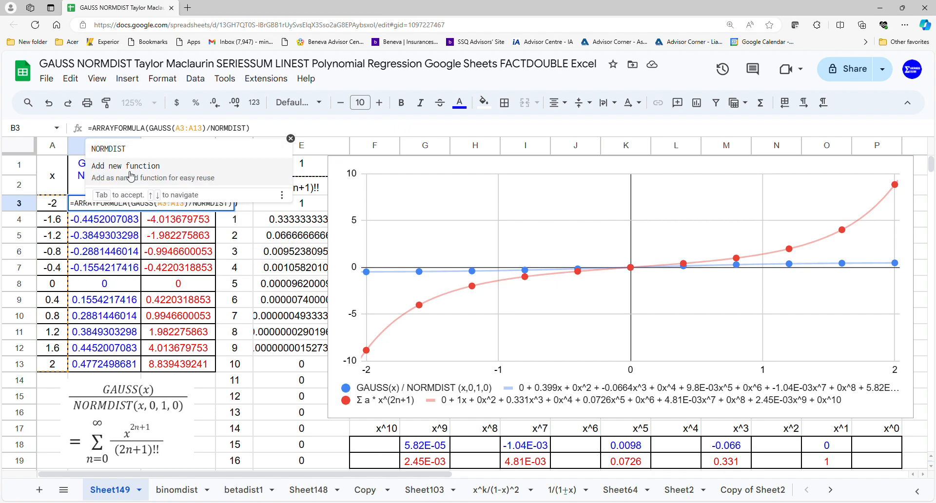
{"action": "left_click_drag", "start_coordinate": [49, 197], "coordinate": [54, 364]}
{"action": "left_click", "coordinate": [125, 204]}
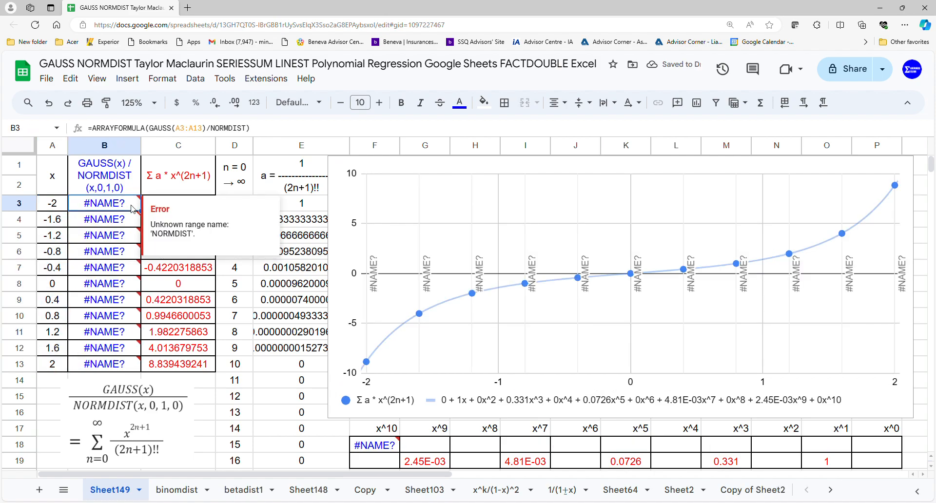
Step: Complete the NORMDIST call in B3 with the arguments A3:A13, 0, 1 and 0
{"action": "double_click", "coordinate": [128, 205]}
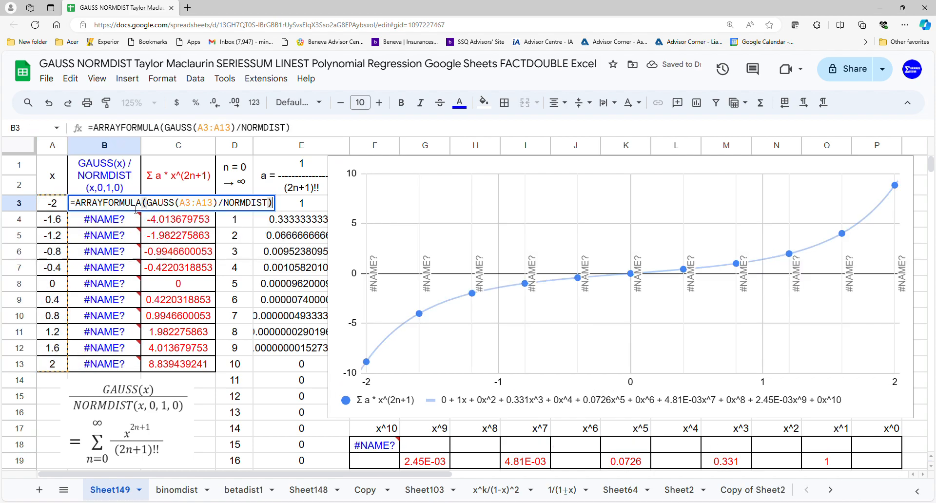
{"action": "left_click", "coordinate": [270, 203]}
{"action": "key", "text": "Tab"}
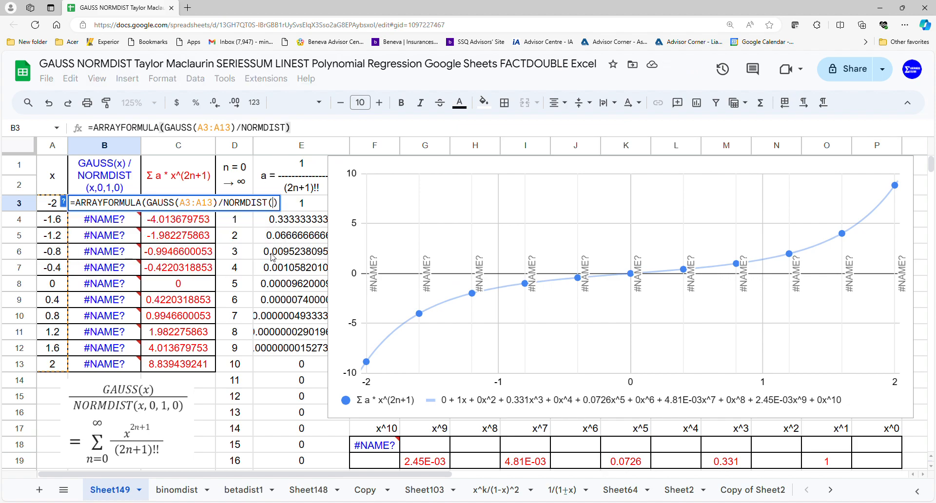
{"action": "left_click_drag", "start_coordinate": [55, 203], "coordinate": [57, 367]}
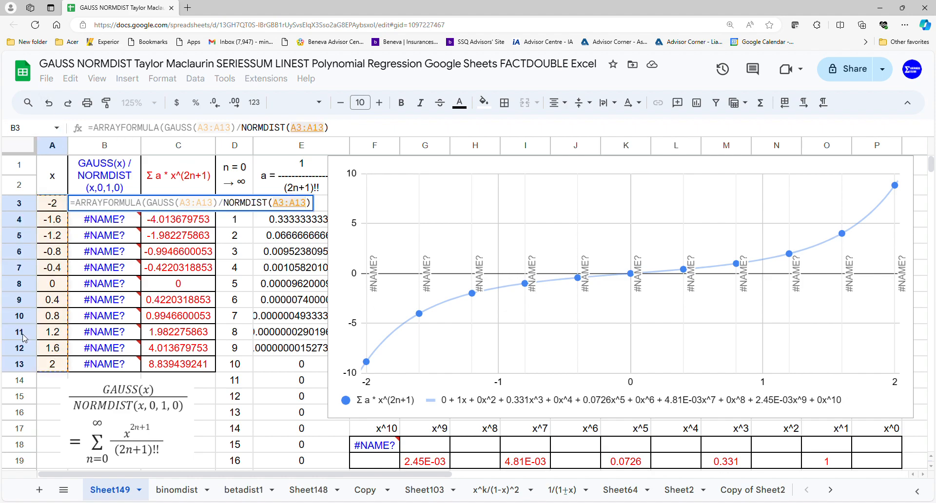
{"action": "type", "text": ",0,1,"}
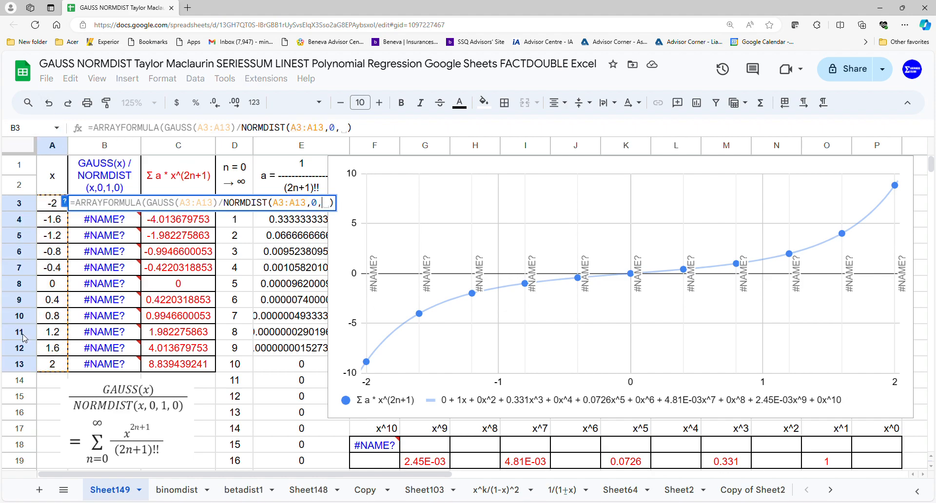
{"action": "type", "text": "0"}
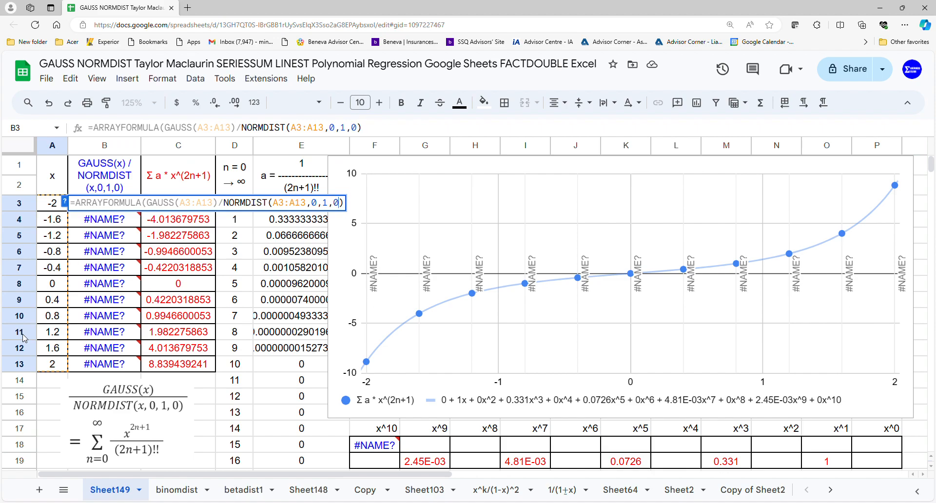
{"action": "key", "text": "Return"}
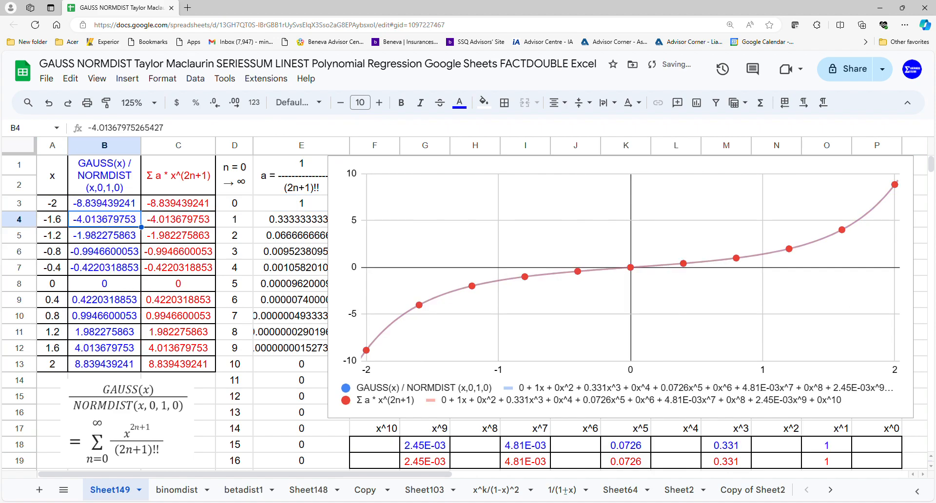
Step: Compare the LINEST coefficients for x^1, x^3 and x^5 with the trendline equations in the chart legend
{"action": "left_click_drag", "start_coordinate": [823, 468], "coordinate": [833, 436]}
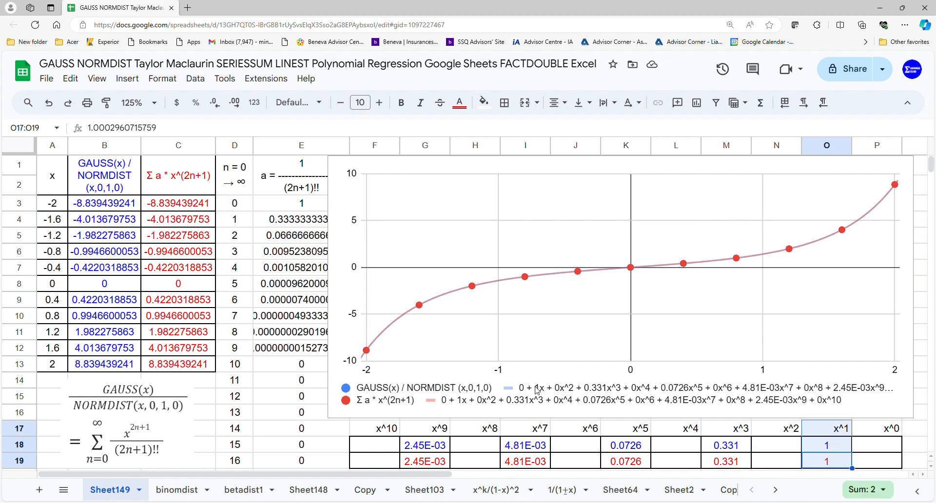
{"action": "left_click_drag", "start_coordinate": [740, 467], "coordinate": [740, 434]}
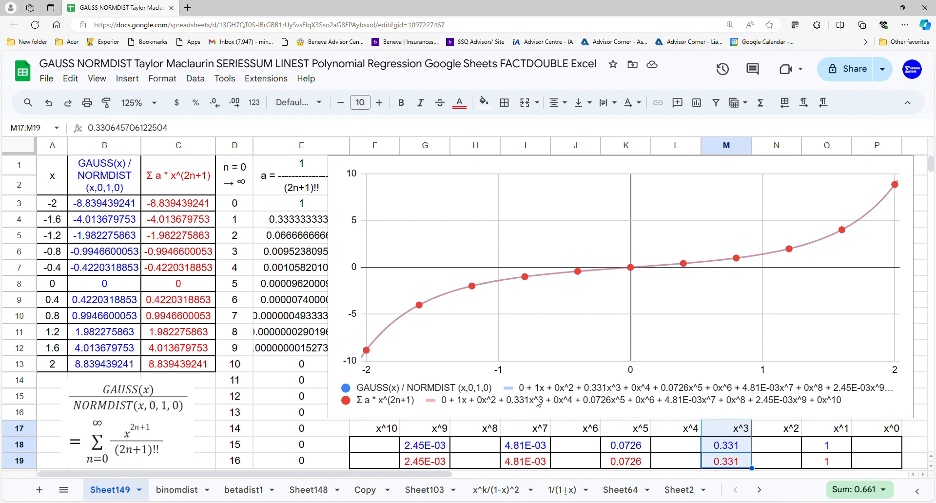
{"action": "left_click_drag", "start_coordinate": [622, 465], "coordinate": [629, 428]}
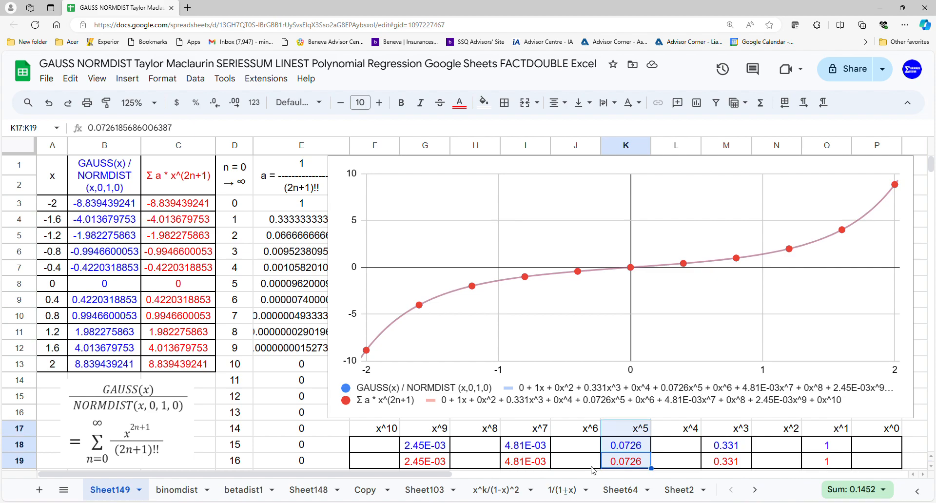
Step: Widen the chart over part of column E so both trendline equations fit in full, keeping it above the LINEST table
{"action": "left_click", "coordinate": [912, 322]}
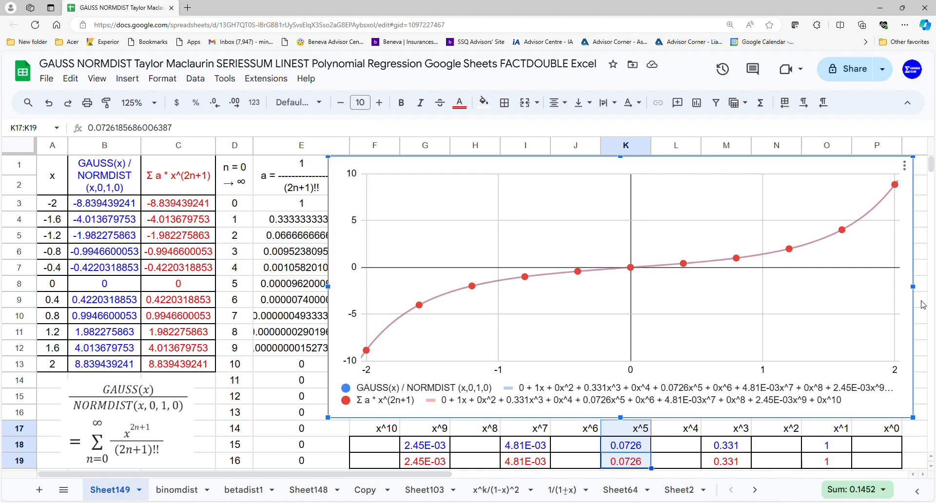
{"action": "left_click_drag", "start_coordinate": [917, 288], "coordinate": [931, 288]}
{"action": "left_click_drag", "start_coordinate": [872, 290], "coordinate": [829, 290]}
{"action": "left_click_drag", "start_coordinate": [892, 288], "coordinate": [906, 289]}
Step: Compare the LINEST coefficients for x^3, x^7 and x^9 with the trendline equations in the chart legend
{"action": "left_click_drag", "start_coordinate": [736, 457], "coordinate": [733, 445]}
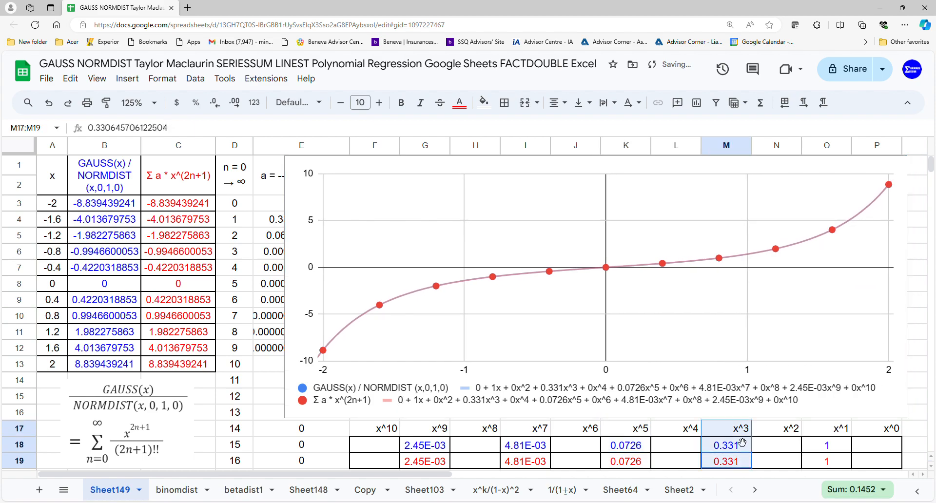
{"action": "left_click_drag", "start_coordinate": [531, 461], "coordinate": [540, 433]}
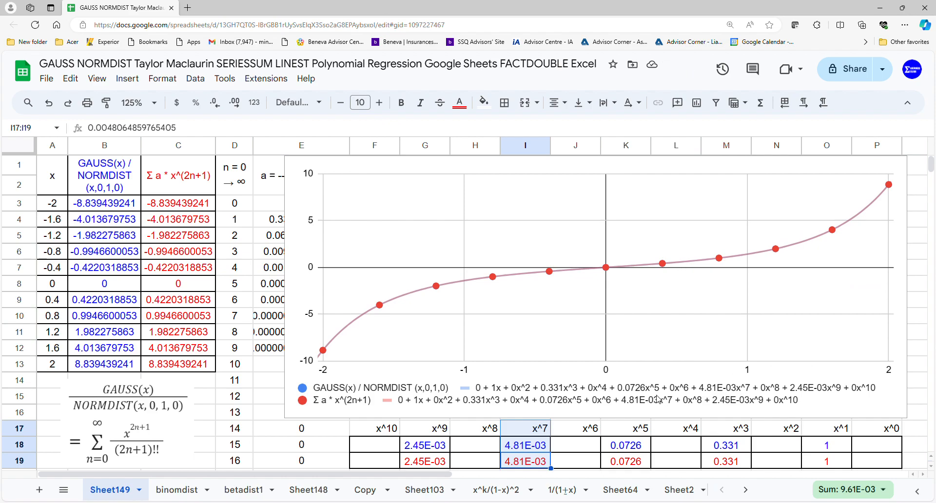
{"action": "left_click_drag", "start_coordinate": [435, 462], "coordinate": [442, 434]}
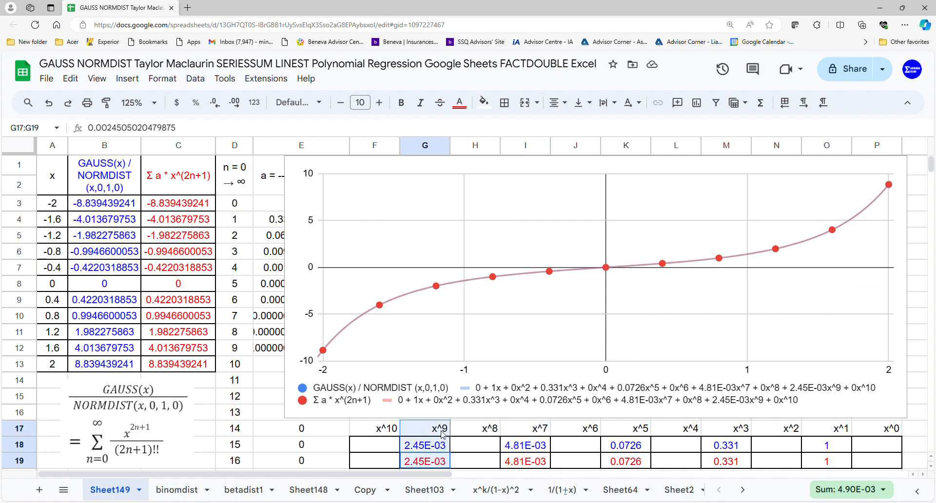